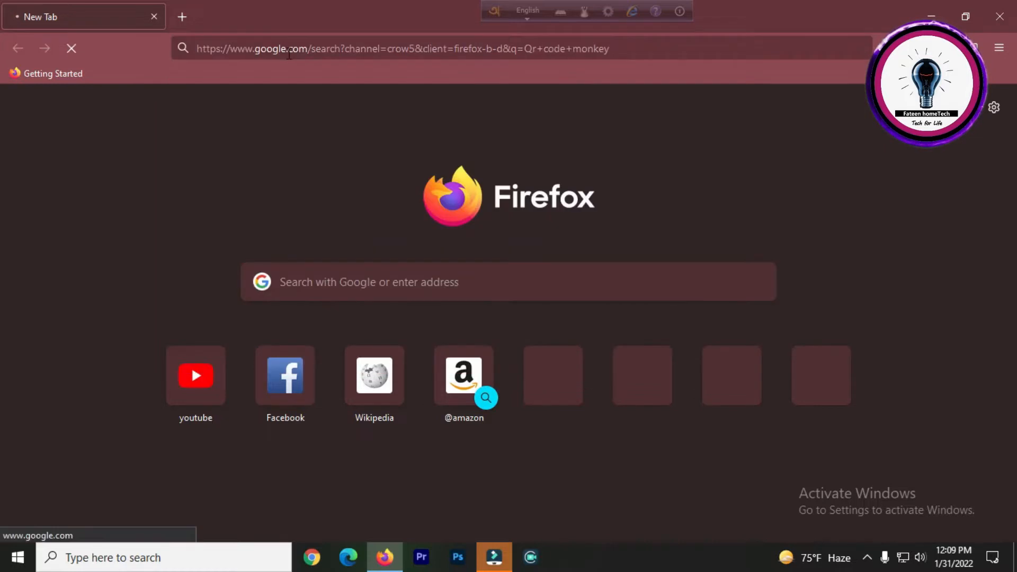
Open the QRCode Monkey website from the Google search results for Qr code monkey.
{"action": "left_click_drag", "start_coordinate": [109, 248], "coordinate": [564, 244]}
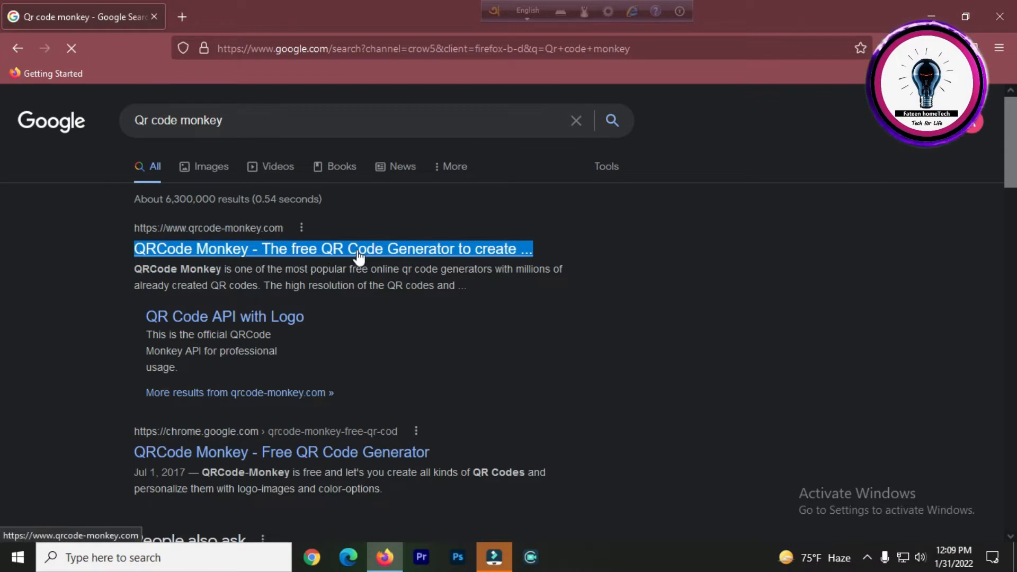
{"action": "left_click", "coordinate": [5, 256]}
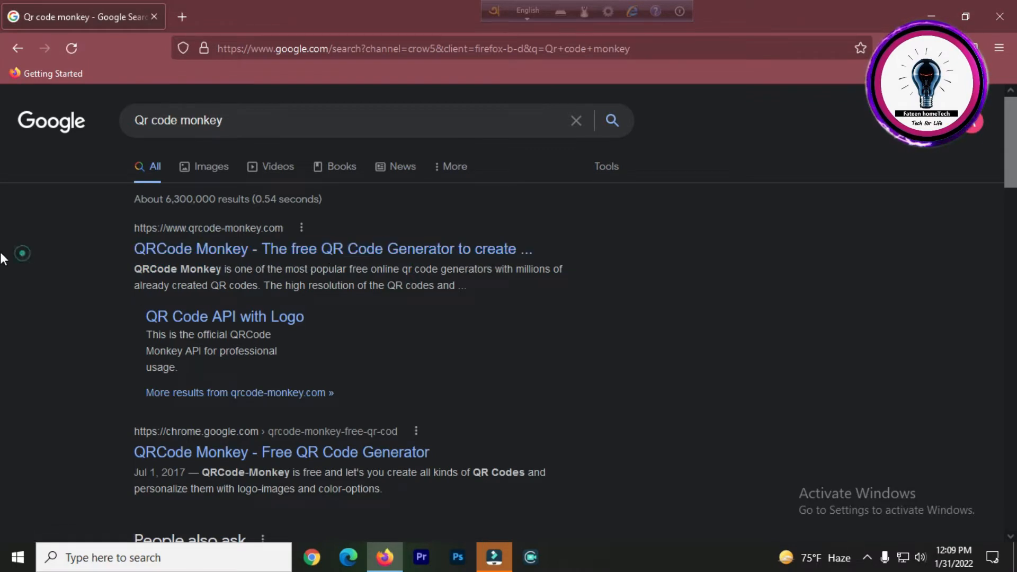
{"action": "left_click", "coordinate": [194, 255]}
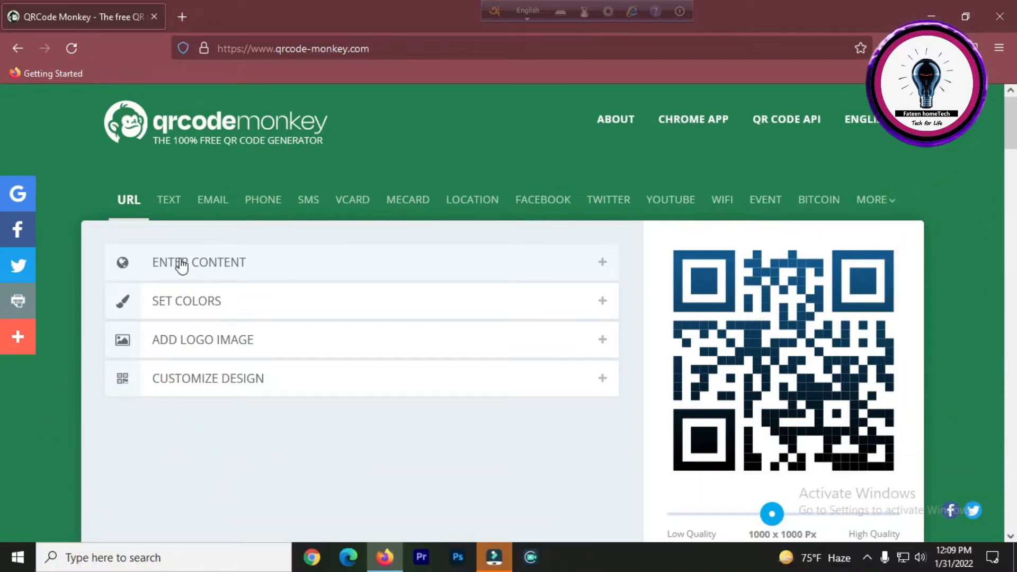
Open the content section and replace the default URL with the pasted YouTube channel URL.
{"action": "left_click", "coordinate": [182, 266]}
{"action": "left_click_drag", "start_coordinate": [103, 298], "coordinate": [155, 296]}
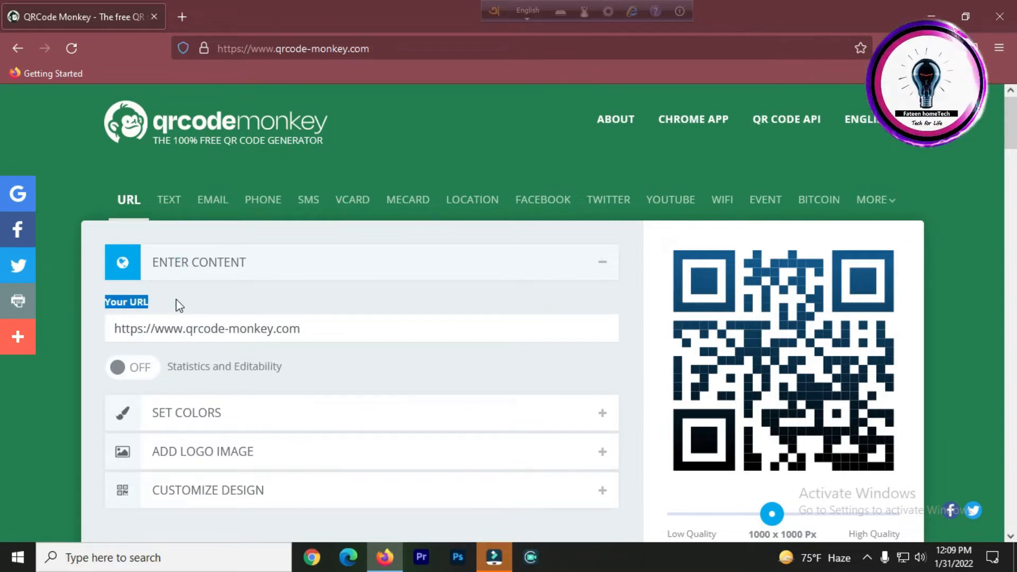
{"action": "left_click", "coordinate": [196, 298]}
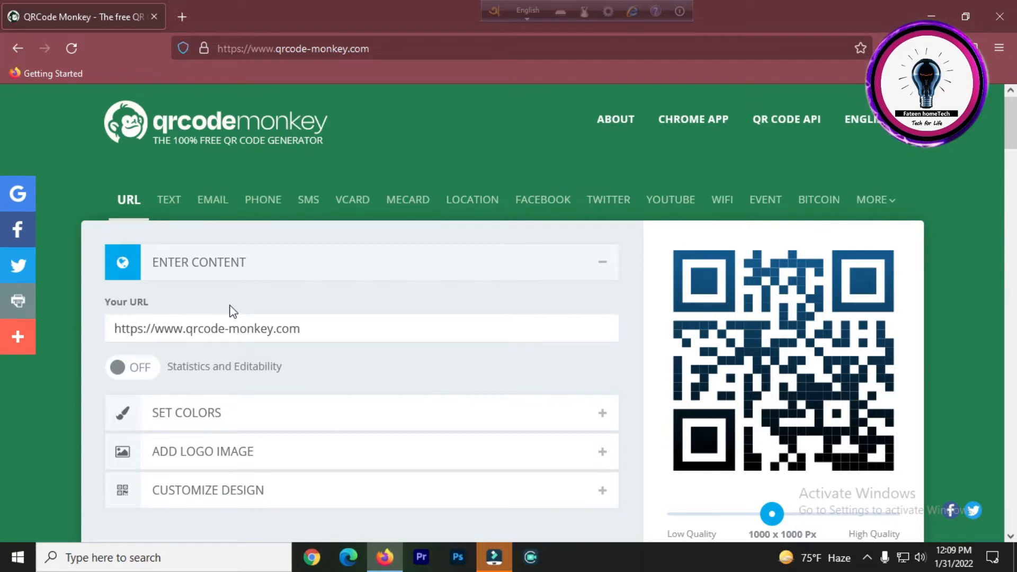
{"action": "left_click_drag", "start_coordinate": [300, 331], "coordinate": [55, 331]}
{"action": "left_click", "coordinate": [345, 334]}
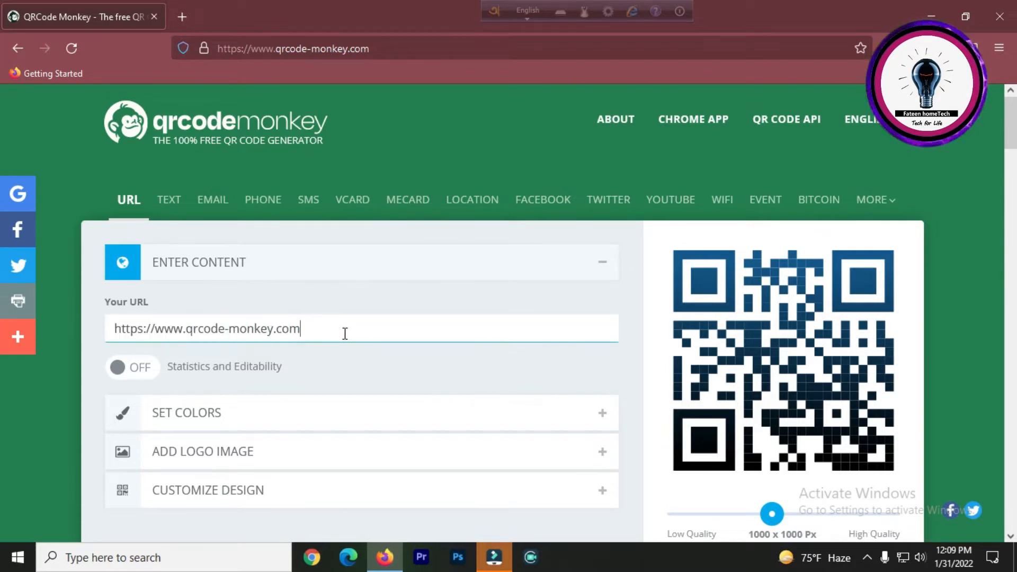
{"action": "left_click", "coordinate": [308, 306]}
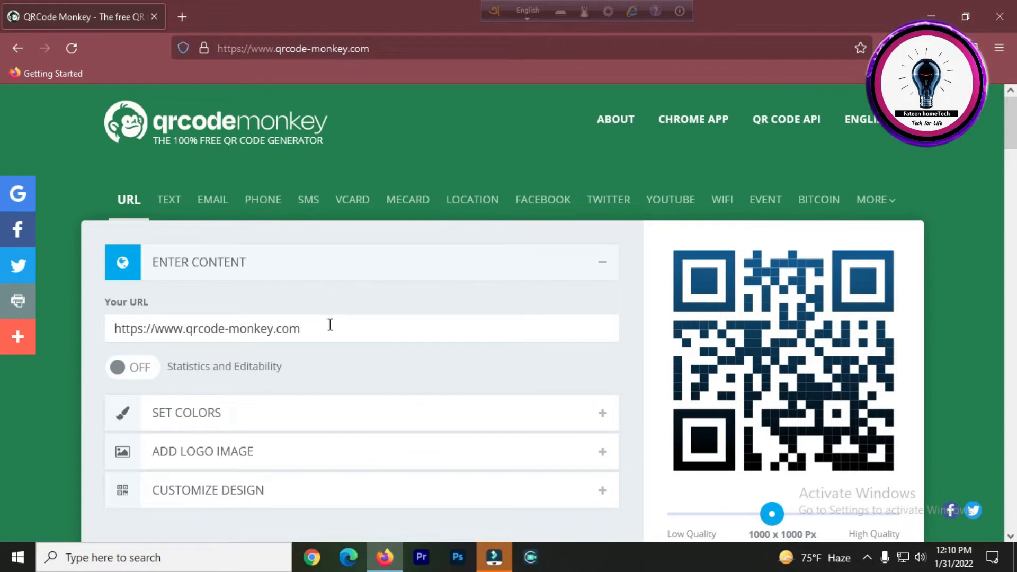
{"action": "left_click", "coordinate": [319, 333]}
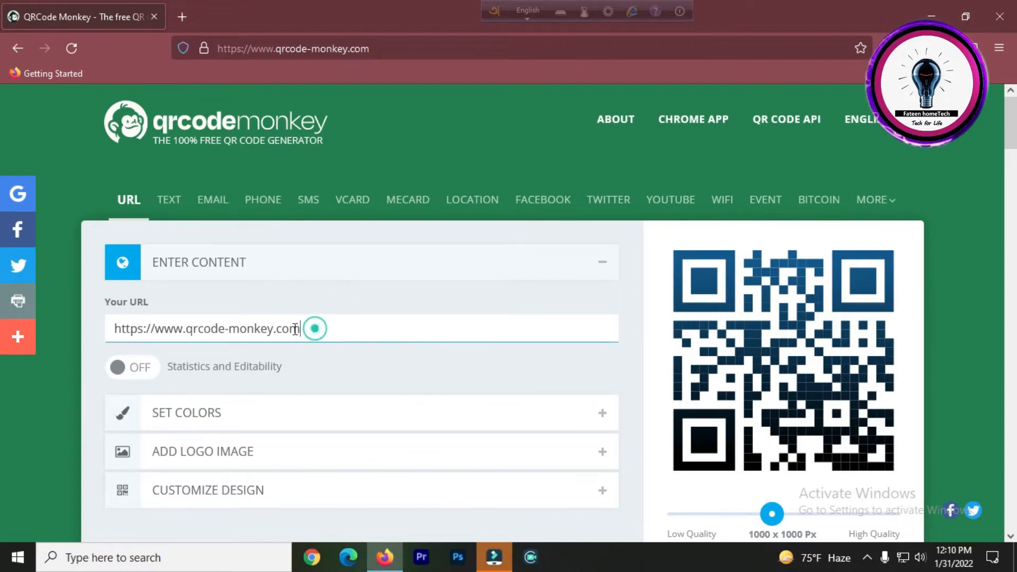
{"action": "left_click_drag", "start_coordinate": [317, 328], "coordinate": [7, 348]}
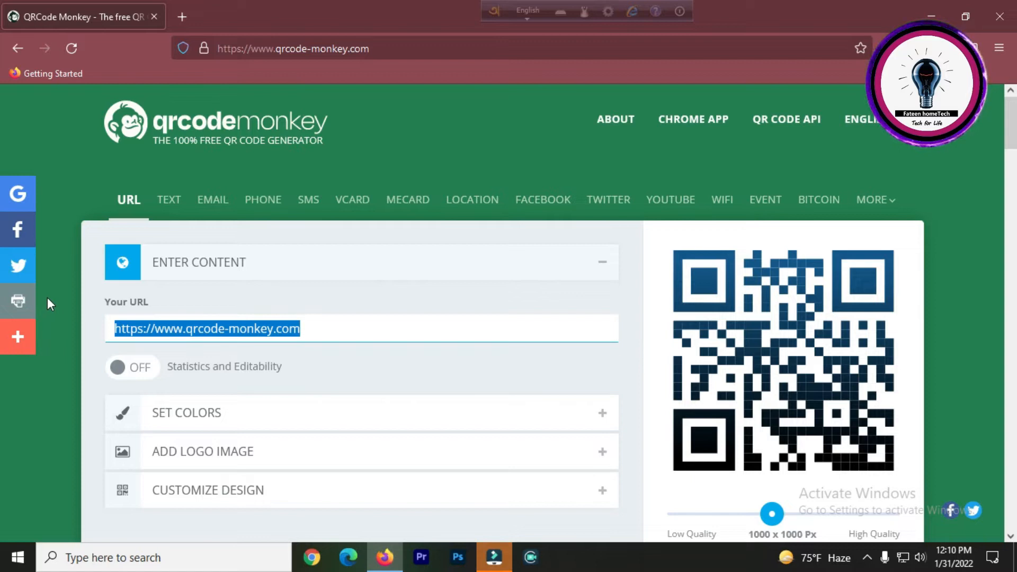
{"action": "key", "text": "BackSpace"}
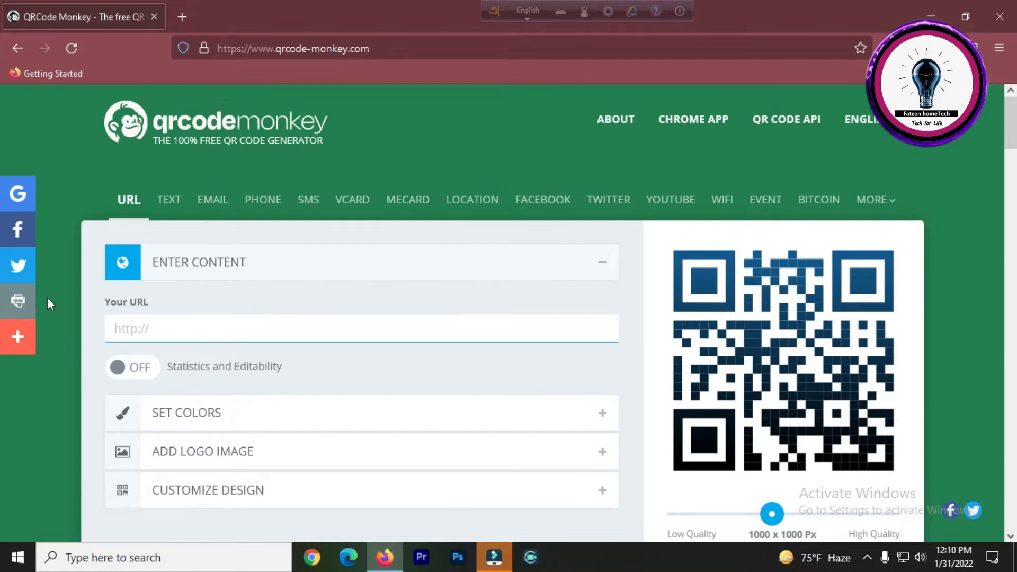
{"action": "type", "text": "https://www.youtube.com/channel/UC5-Fc7LQ0VrHNitWb3CSgVA"}
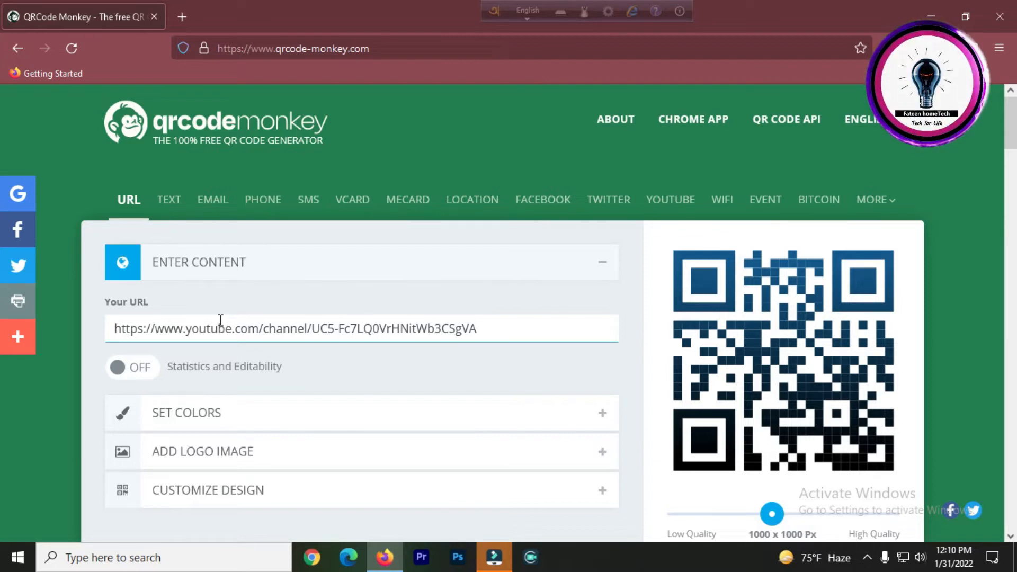
Try setting a red foreground color for the QR code with the color picker.
{"action": "left_click", "coordinate": [258, 369]}
{"action": "scroll", "coordinate": [227, 342], "scroll_direction": "down", "scroll_amount": 2}
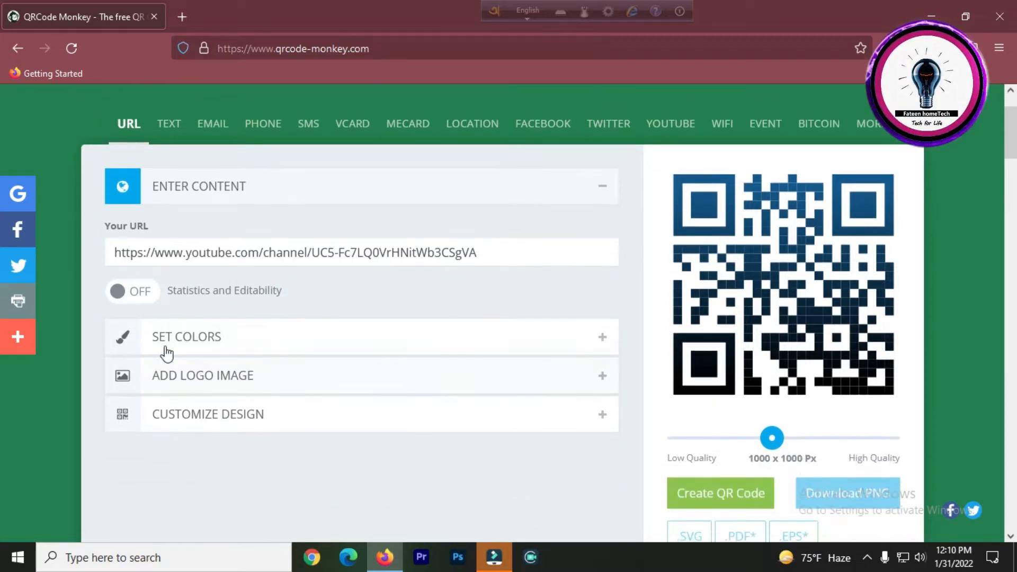
{"action": "left_click", "coordinate": [159, 344]}
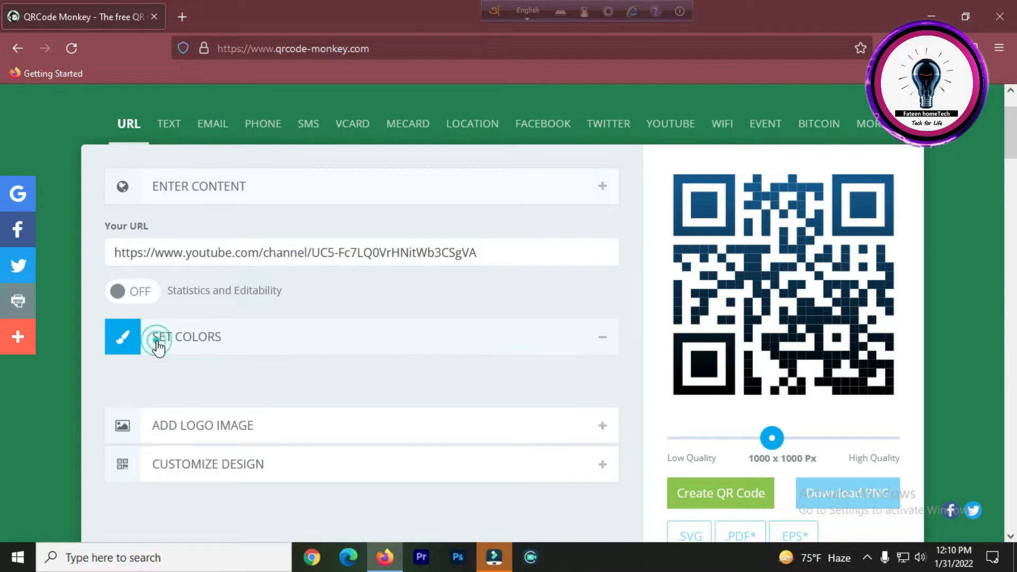
{"action": "left_click", "coordinate": [118, 317]}
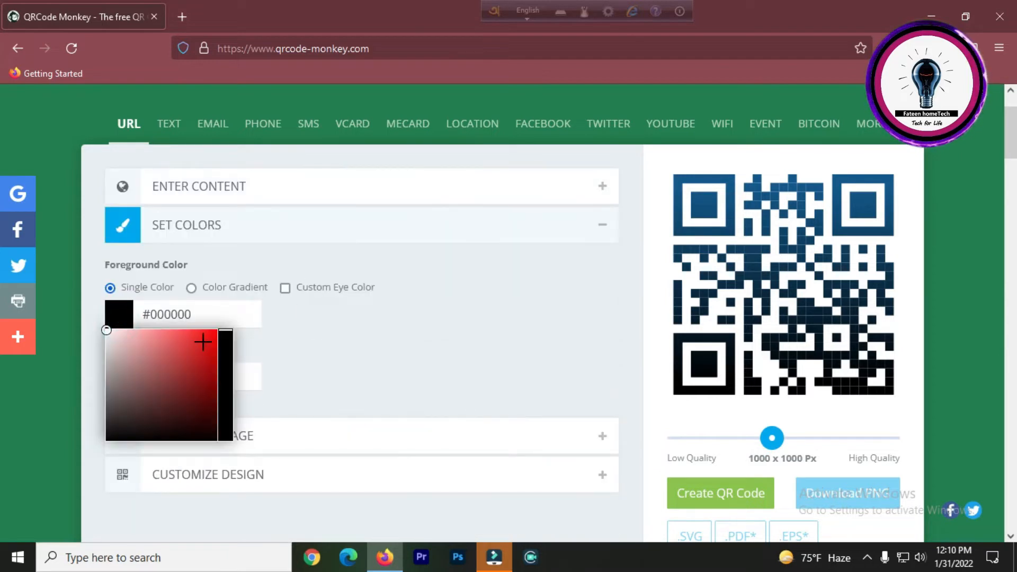
{"action": "left_click", "coordinate": [186, 358]}
{"action": "left_click_drag", "start_coordinate": [214, 354], "coordinate": [69, 307]}
{"action": "left_click_drag", "start_coordinate": [157, 351], "coordinate": [256, 444]}
{"action": "left_click_drag", "start_coordinate": [170, 375], "coordinate": [95, 310]}
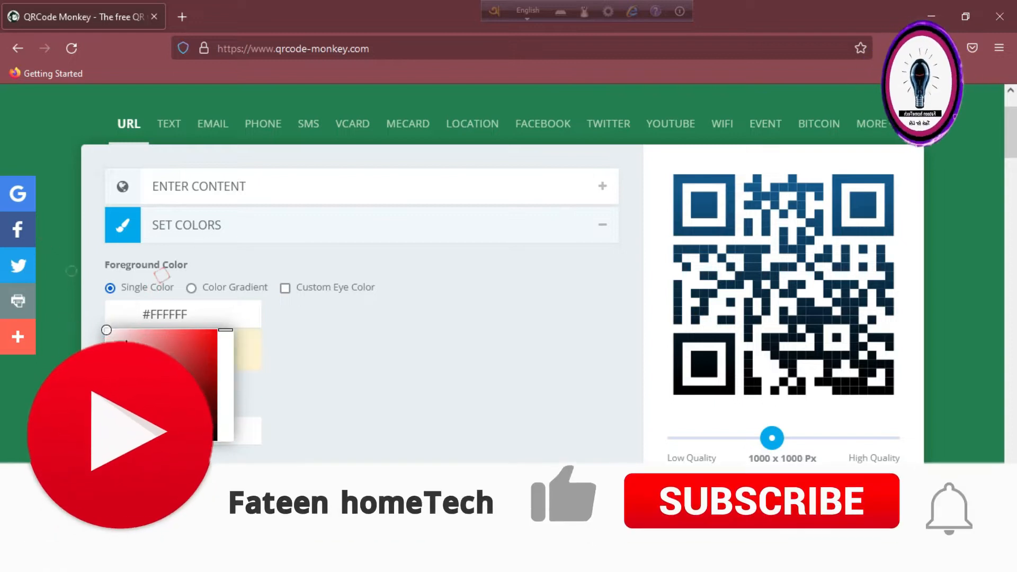
{"action": "left_click_drag", "start_coordinate": [130, 347], "coordinate": [238, 313]}
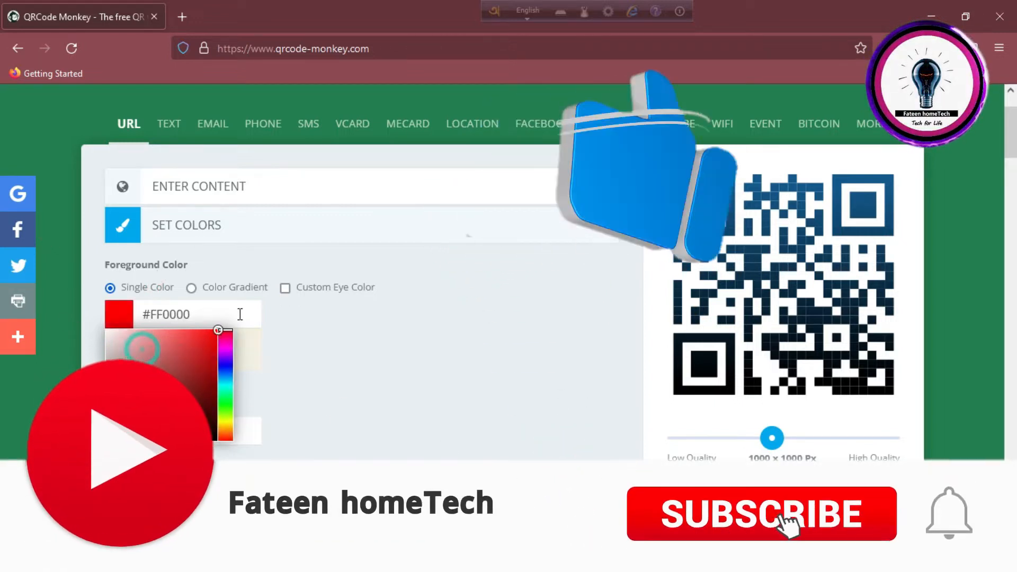
{"action": "left_click_drag", "start_coordinate": [199, 359], "coordinate": [138, 440]}
{"action": "left_click", "coordinate": [315, 358]}
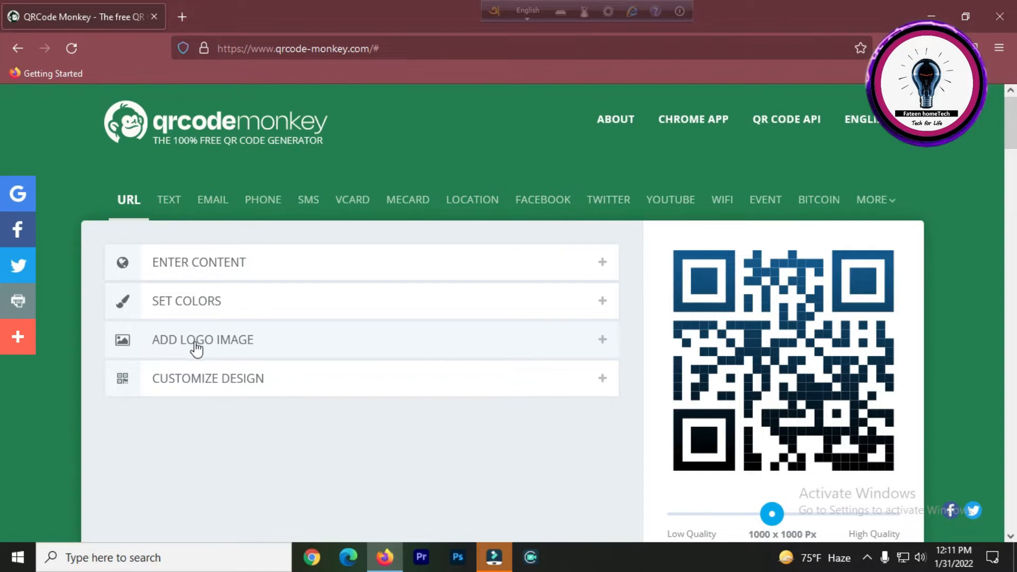
{"action": "left_click", "coordinate": [205, 355]}
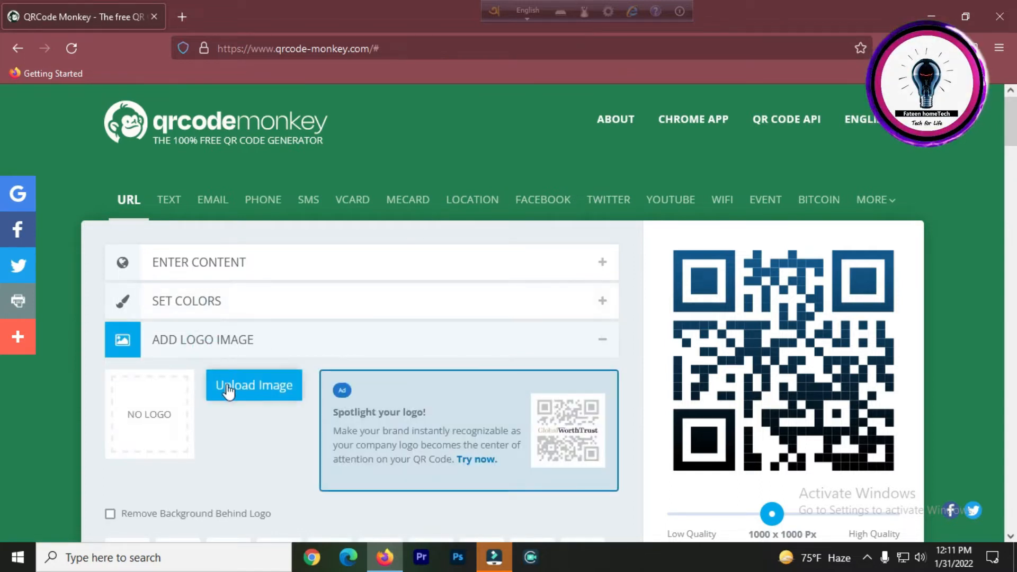
{"action": "left_click", "coordinate": [228, 390]}
{"action": "double_click", "coordinate": [173, 139]}
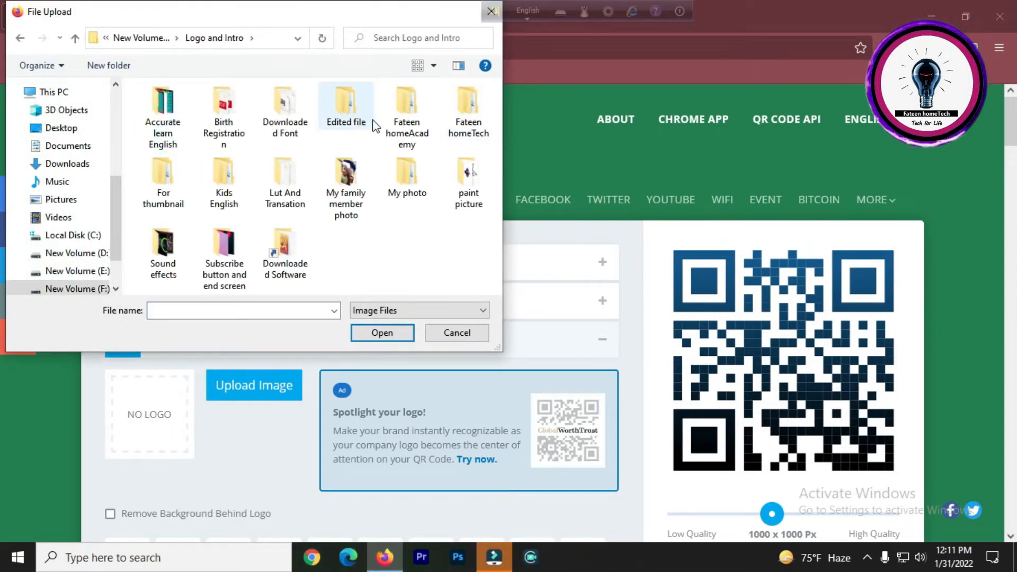
{"action": "double_click", "coordinate": [410, 118]}
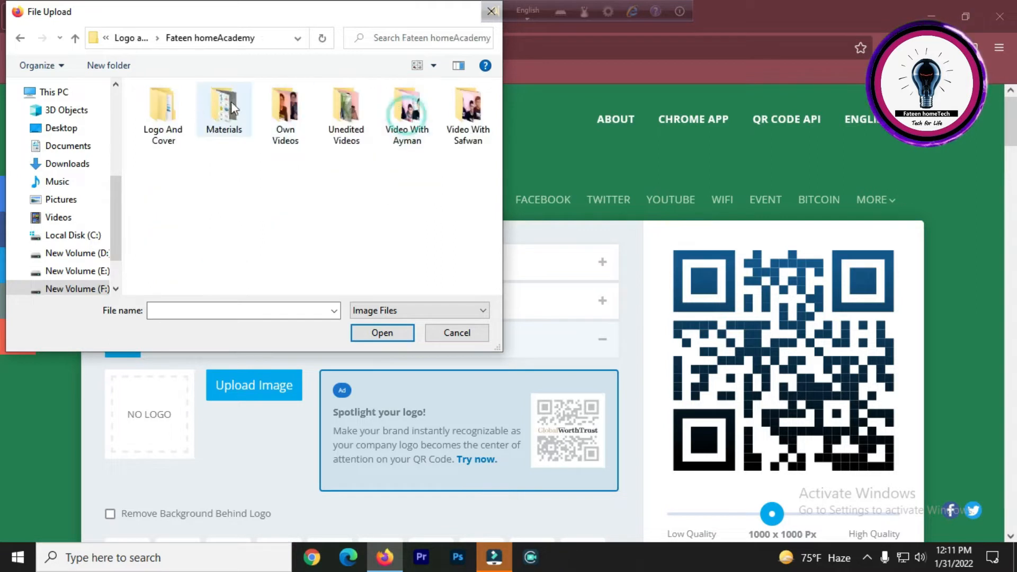
{"action": "double_click", "coordinate": [172, 115]}
{"action": "double_click", "coordinate": [356, 122]}
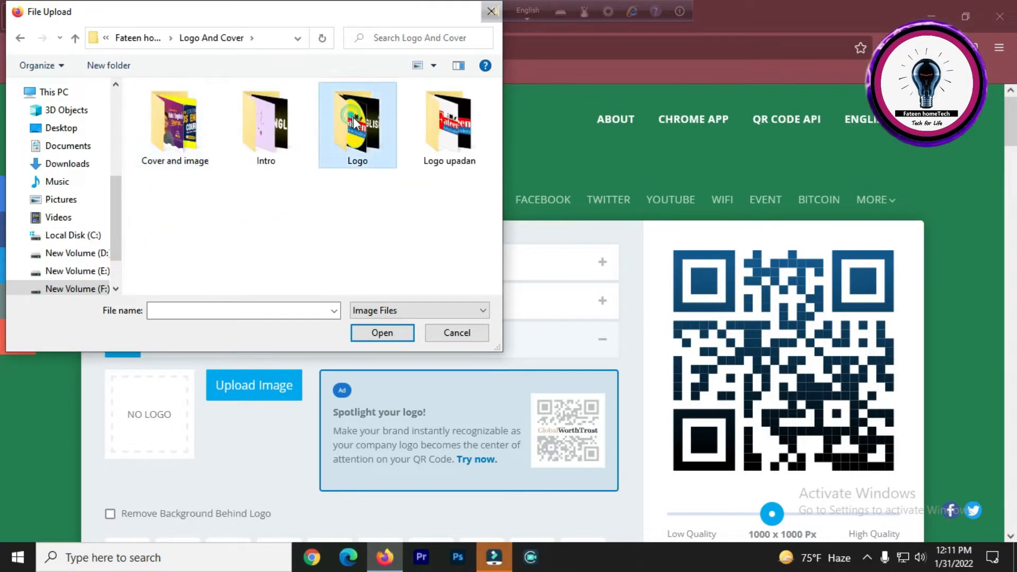
{"action": "left_click", "coordinate": [466, 333]}
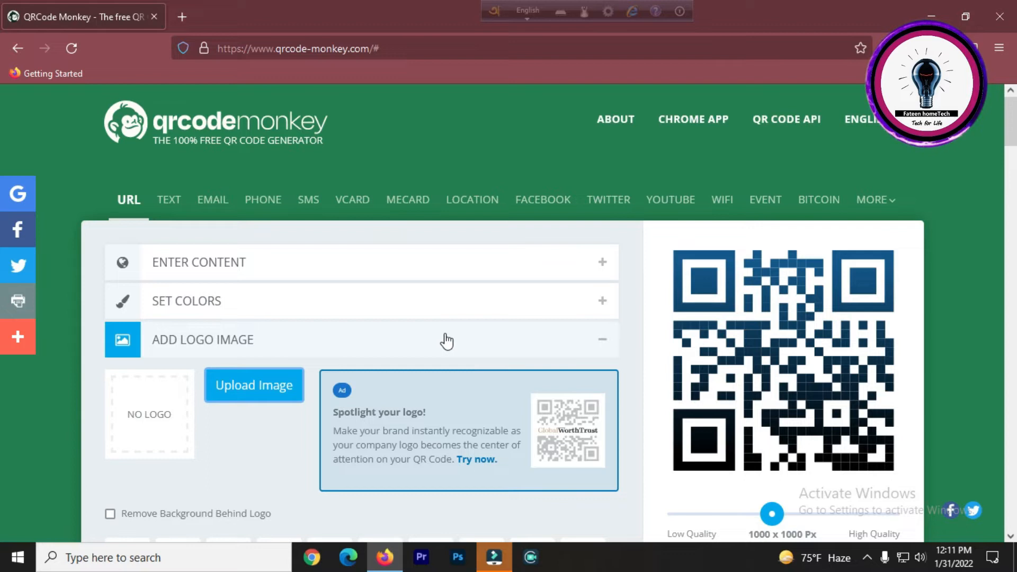
{"action": "left_click", "coordinate": [120, 350]}
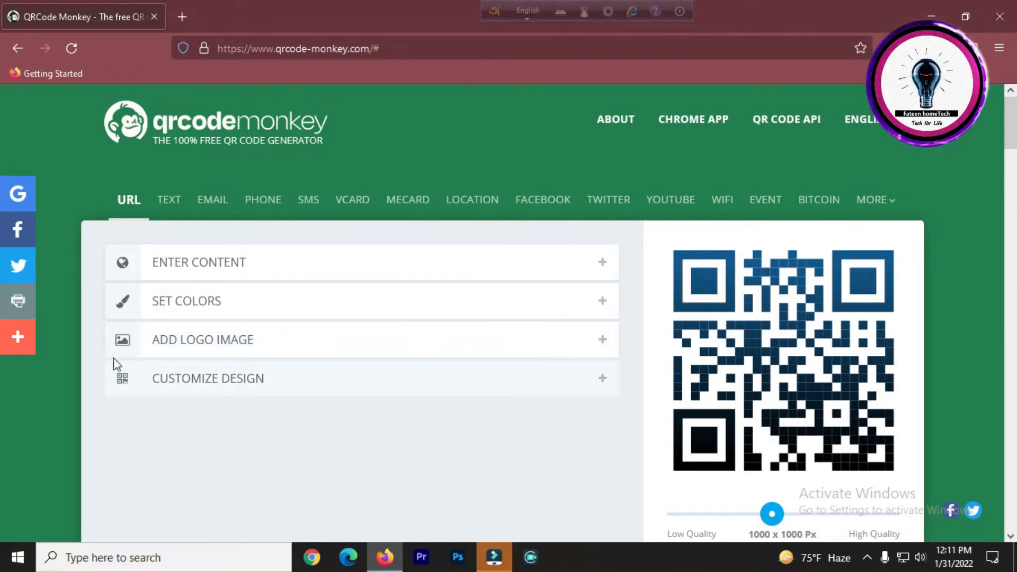
Open the design options, keep the first body shape, and choose the rounded eye frame shape.
{"action": "left_click", "coordinate": [179, 385]}
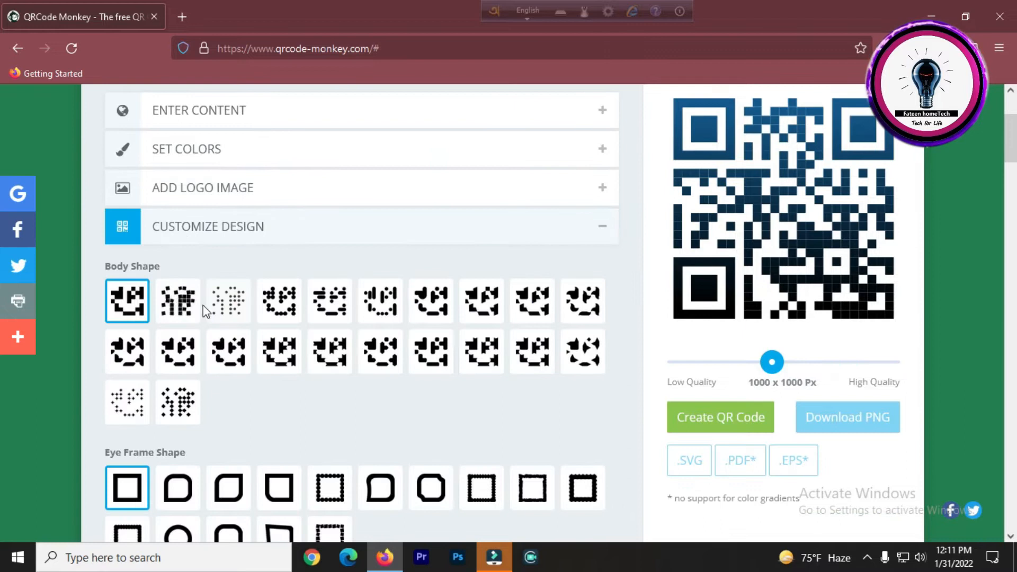
{"action": "left_click", "coordinate": [167, 304]}
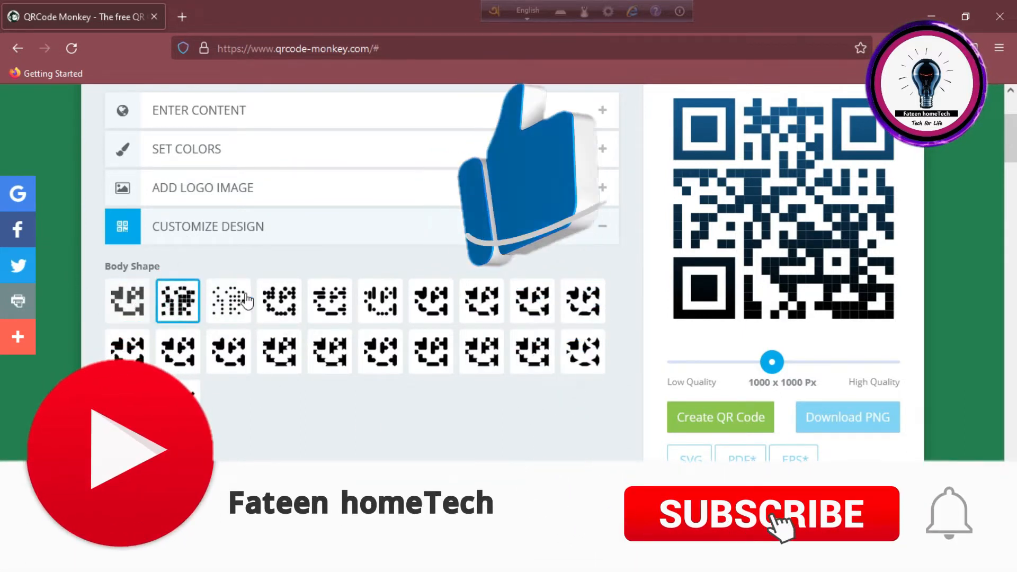
{"action": "left_click", "coordinate": [130, 301]}
{"action": "scroll", "coordinate": [213, 307], "scroll_direction": "down", "scroll_amount": 2}
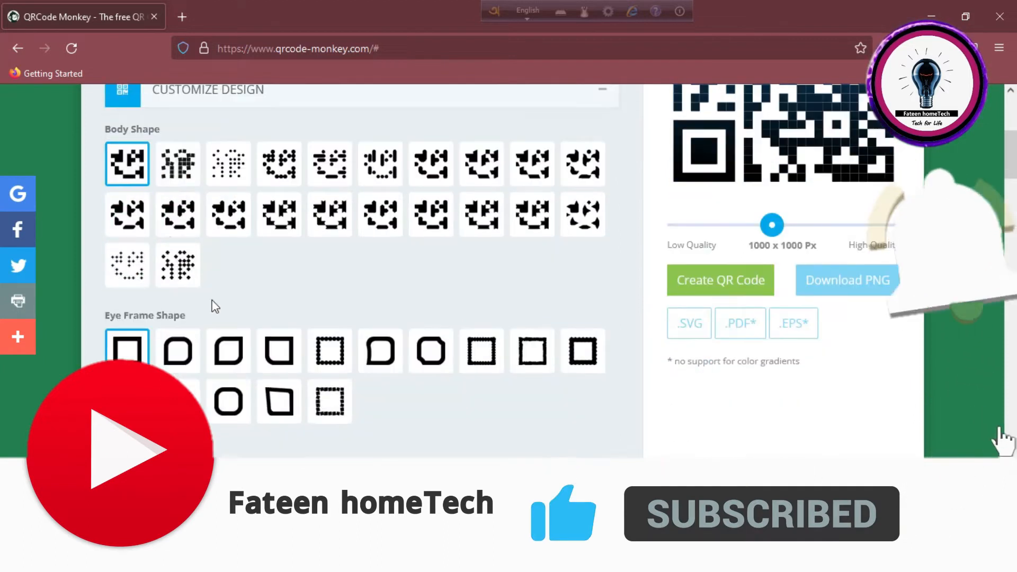
{"action": "scroll", "coordinate": [781, 317], "scroll_direction": "up", "scroll_amount": 1}
{"action": "scroll", "coordinate": [780, 316], "scroll_direction": "up", "scroll_amount": 2}
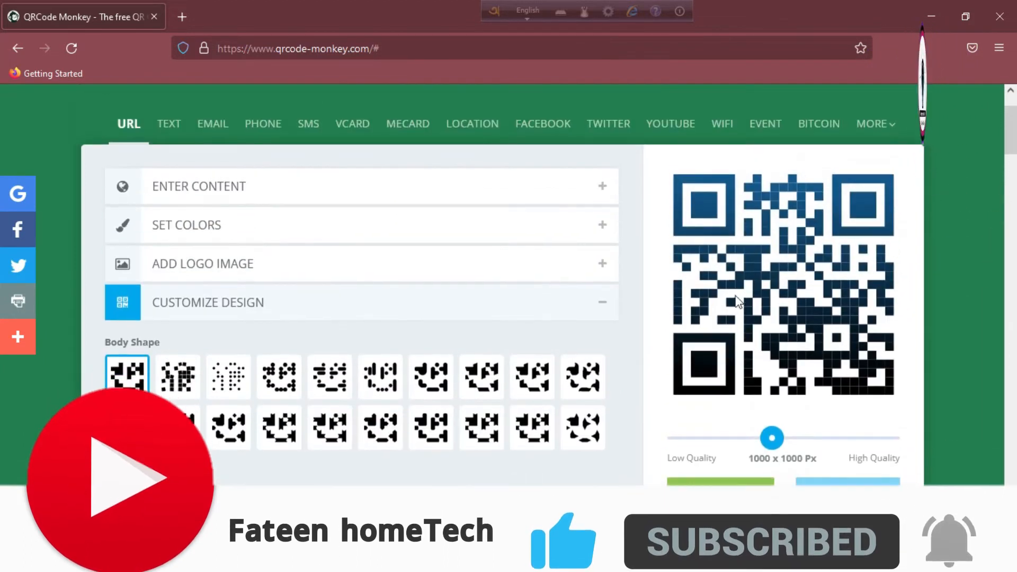
{"action": "scroll", "coordinate": [682, 112], "scroll_direction": "down", "scroll_amount": 1}
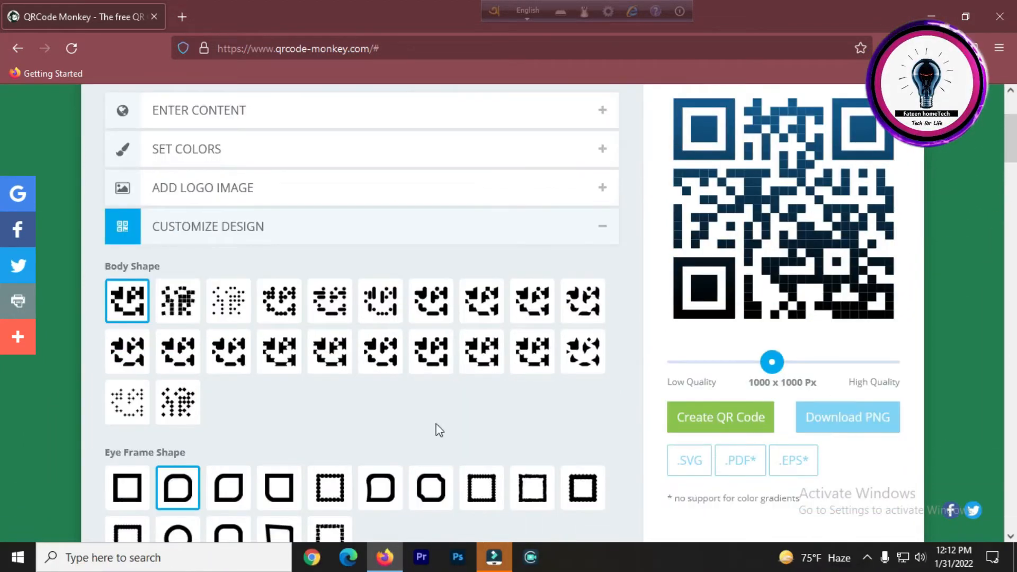
{"action": "scroll", "coordinate": [439, 430], "scroll_direction": "down", "scroll_amount": 3}
{"action": "scroll", "coordinate": [684, 251], "scroll_direction": "up", "scroll_amount": 4}
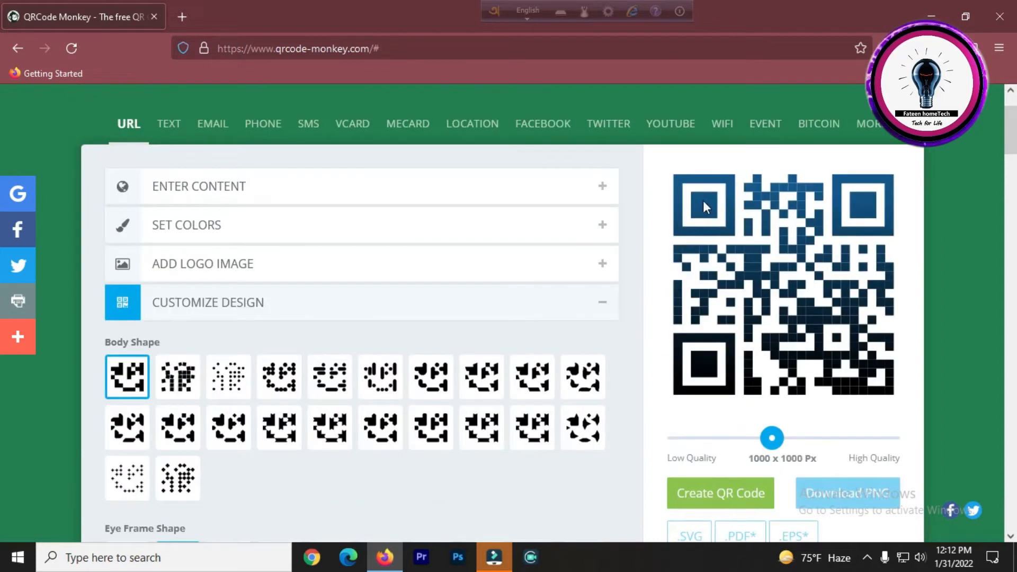
Choose the rounded-square eye ball shape.
{"action": "scroll", "coordinate": [642, 251], "scroll_direction": "down", "scroll_amount": 5}
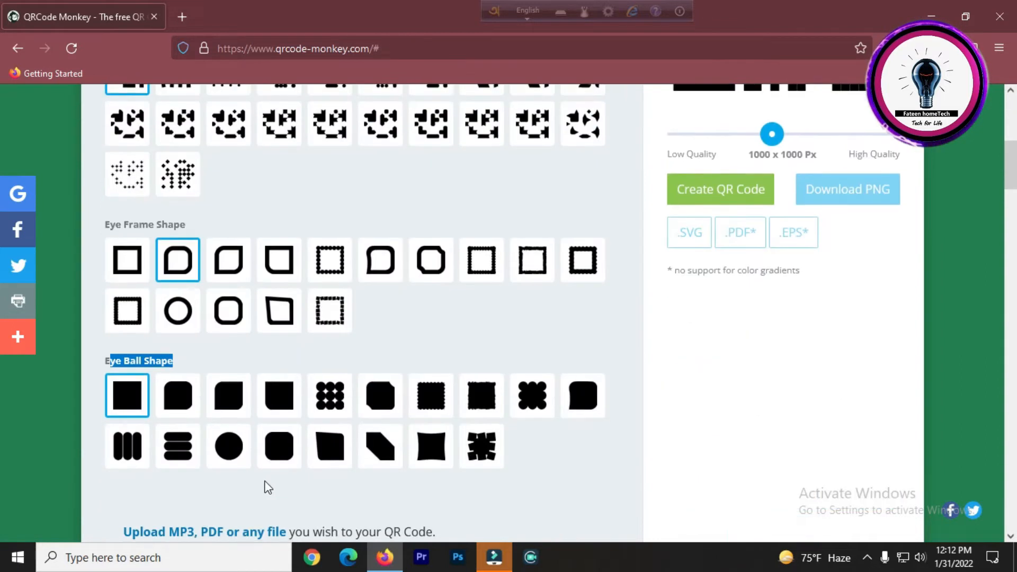
{"action": "left_click", "coordinate": [172, 397]}
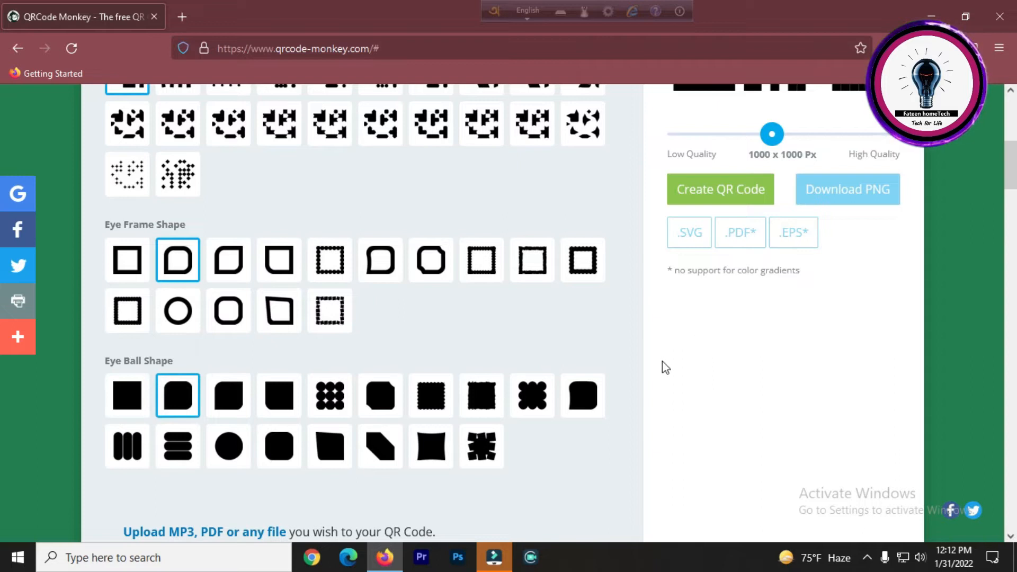
Create the QR code with the chosen design settings.
{"action": "scroll", "coordinate": [594, 419], "scroll_direction": "up", "scroll_amount": 4}
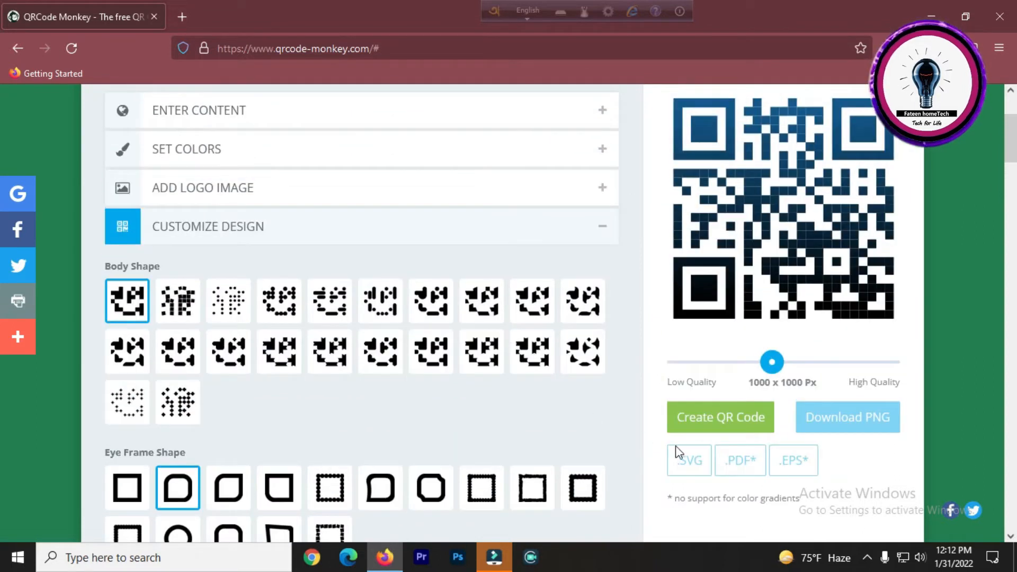
{"action": "left_click", "coordinate": [717, 426]}
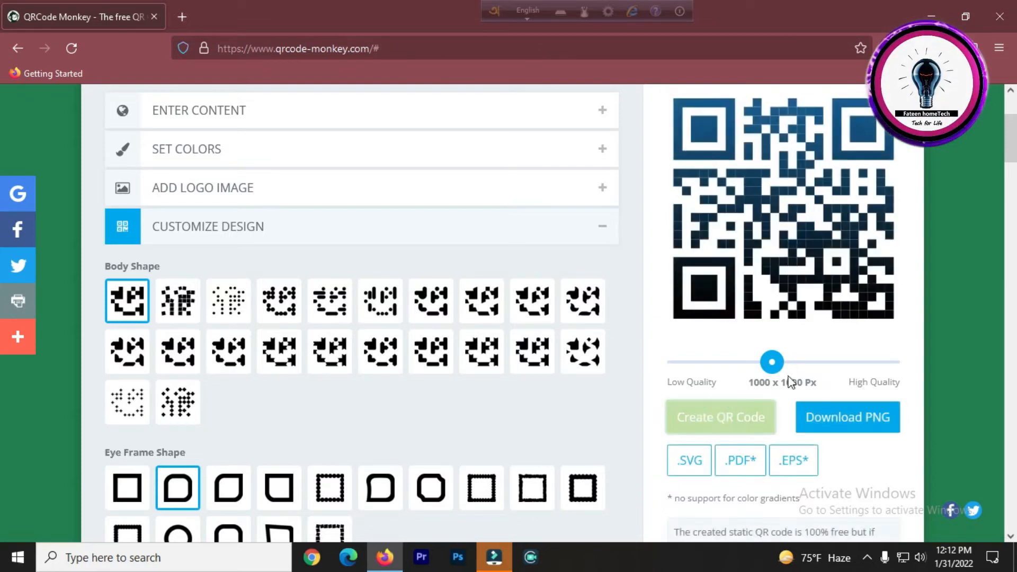
{"action": "scroll", "coordinate": [790, 382], "scroll_direction": "up", "scroll_amount": 2}
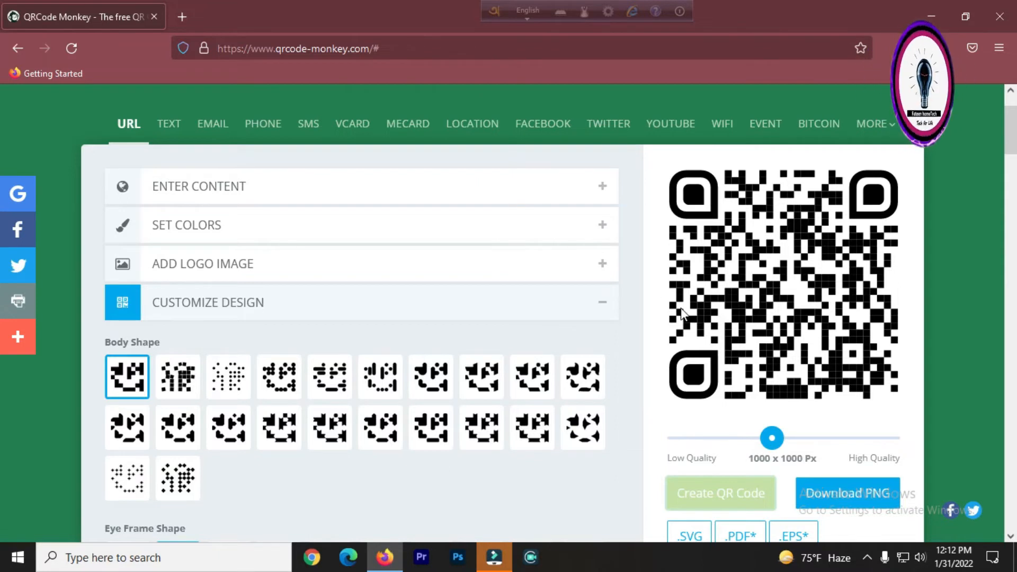
{"action": "scroll", "coordinate": [715, 310], "scroll_direction": "down", "scroll_amount": 2}
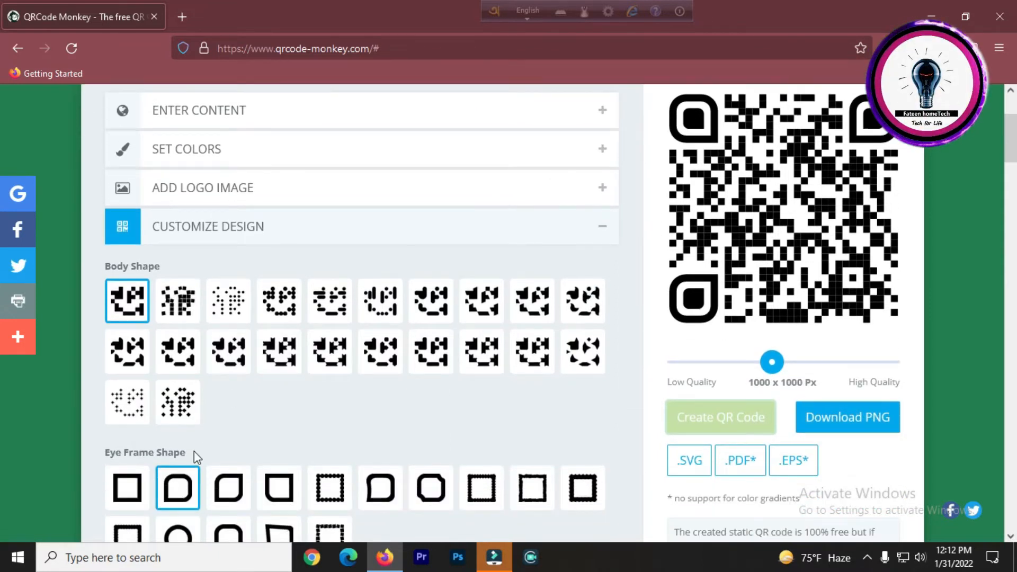
Try out two other eye frame shapes, recreating the QR code after each choice.
{"action": "left_click", "coordinate": [372, 493]}
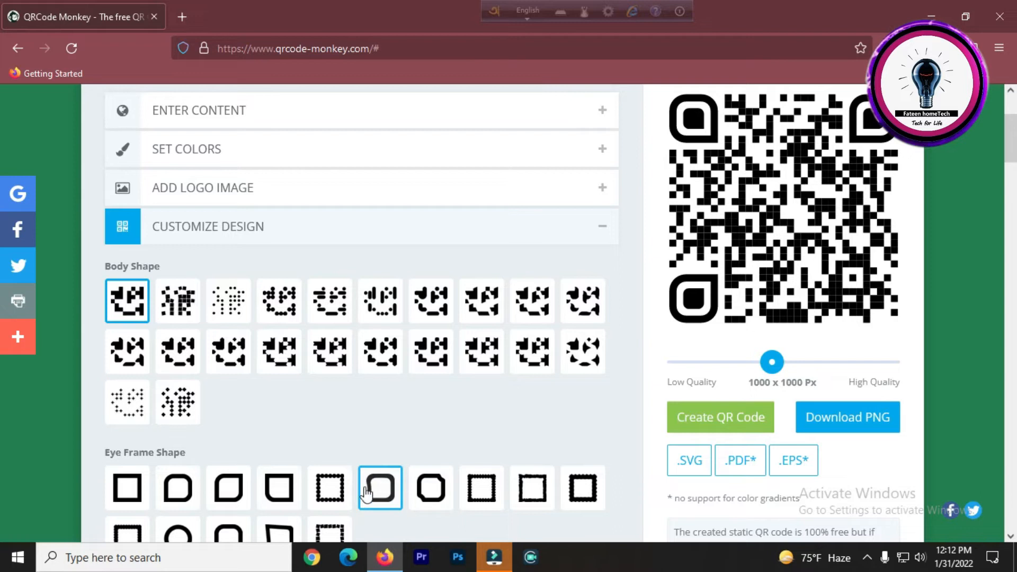
{"action": "left_click", "coordinate": [723, 418]}
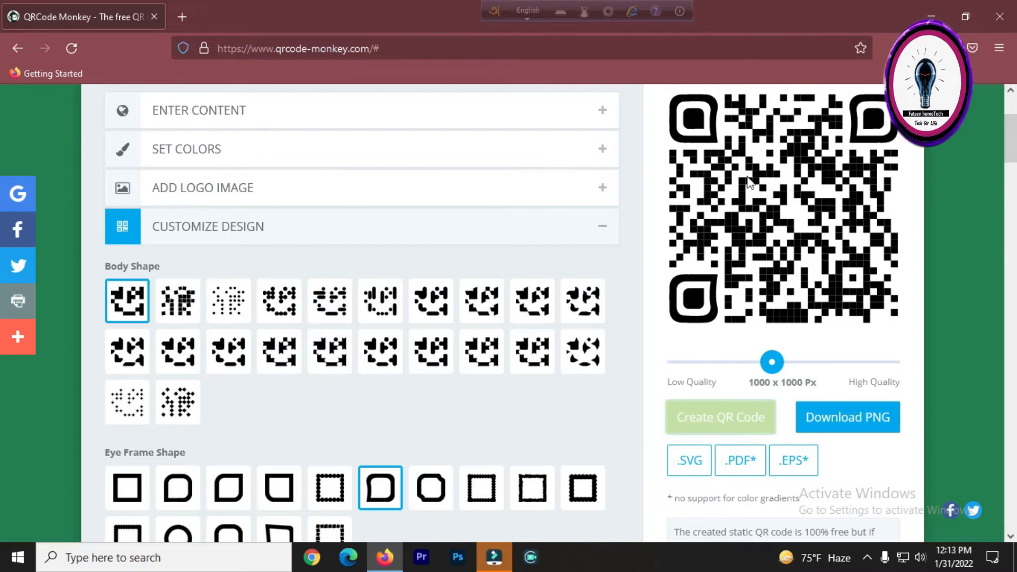
{"action": "scroll", "coordinate": [568, 400], "scroll_direction": "down", "scroll_amount": 2}
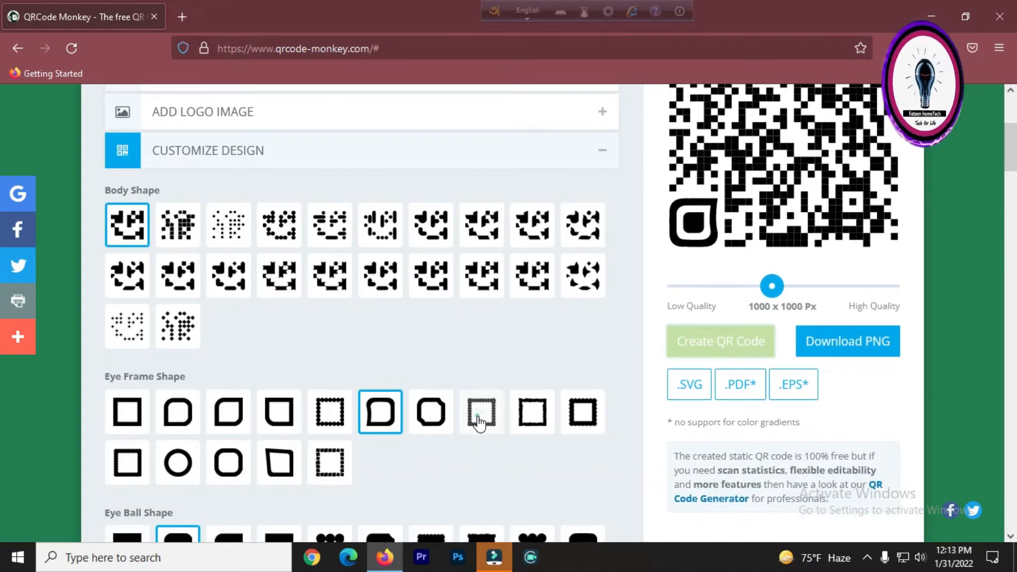
{"action": "left_click", "coordinate": [480, 413]}
{"action": "left_click", "coordinate": [728, 343]}
{"action": "scroll", "coordinate": [671, 238], "scroll_direction": "up", "scroll_amount": 4}
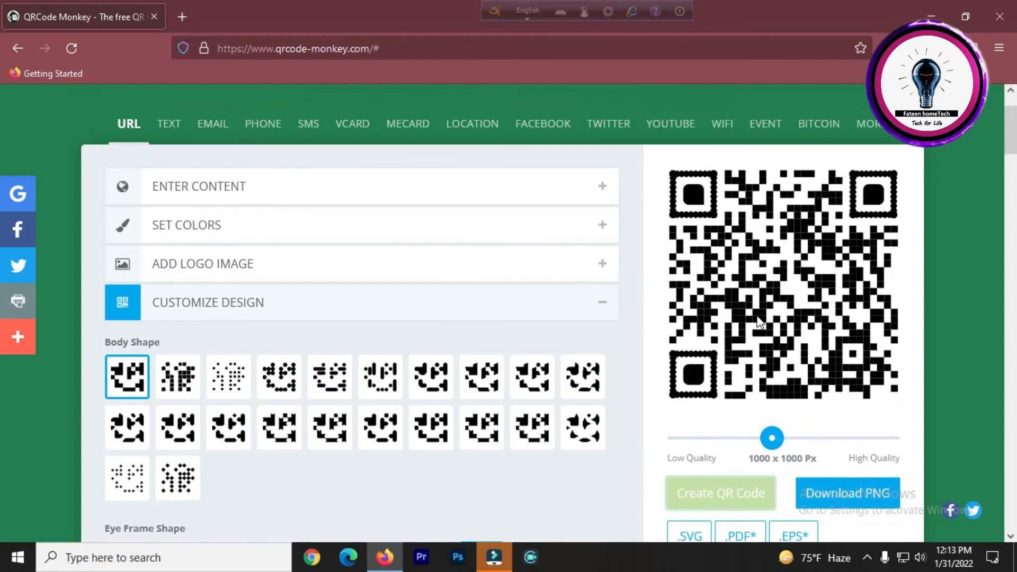
Switch the eye frame to the plain square shape and create the QR code again.
{"action": "scroll", "coordinate": [155, 282], "scroll_direction": "down", "scroll_amount": 6}
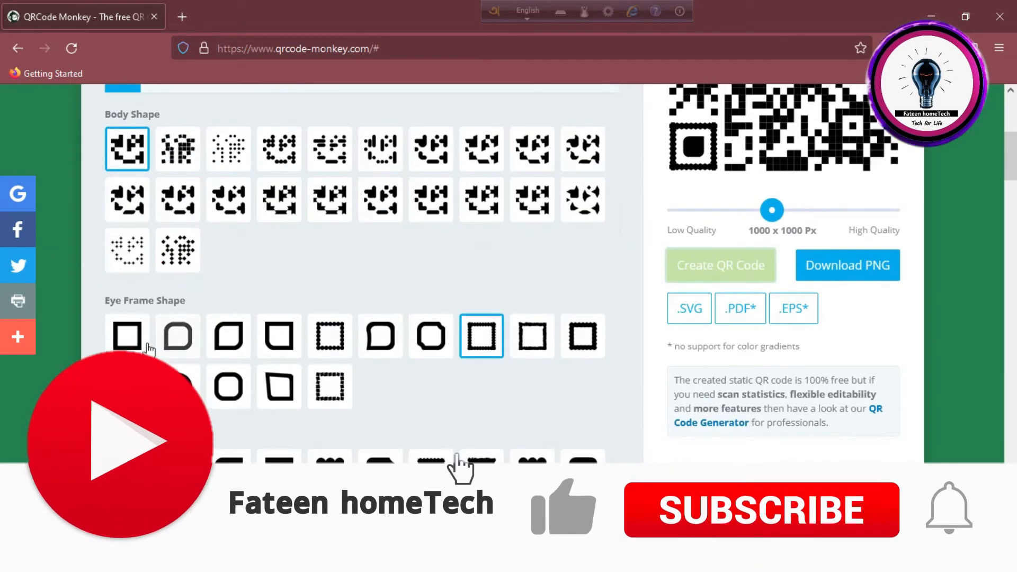
{"action": "scroll", "coordinate": [495, 342], "scroll_direction": "up", "scroll_amount": 2}
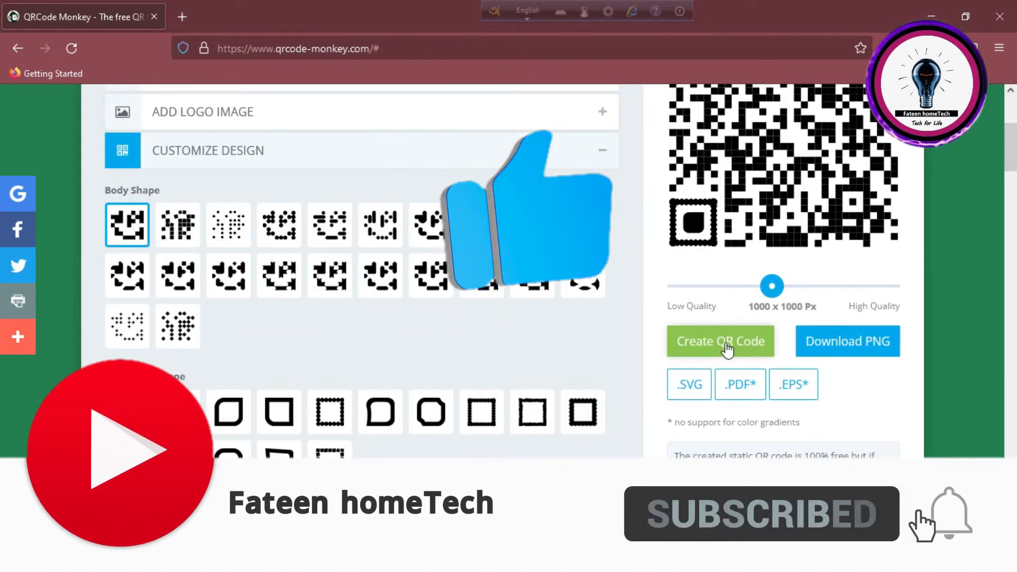
{"action": "left_click", "coordinate": [727, 347]}
Download the QR code as a PNG and open qr-code.png with Photos.
{"action": "scroll", "coordinate": [719, 318], "scroll_direction": "up", "scroll_amount": 4}
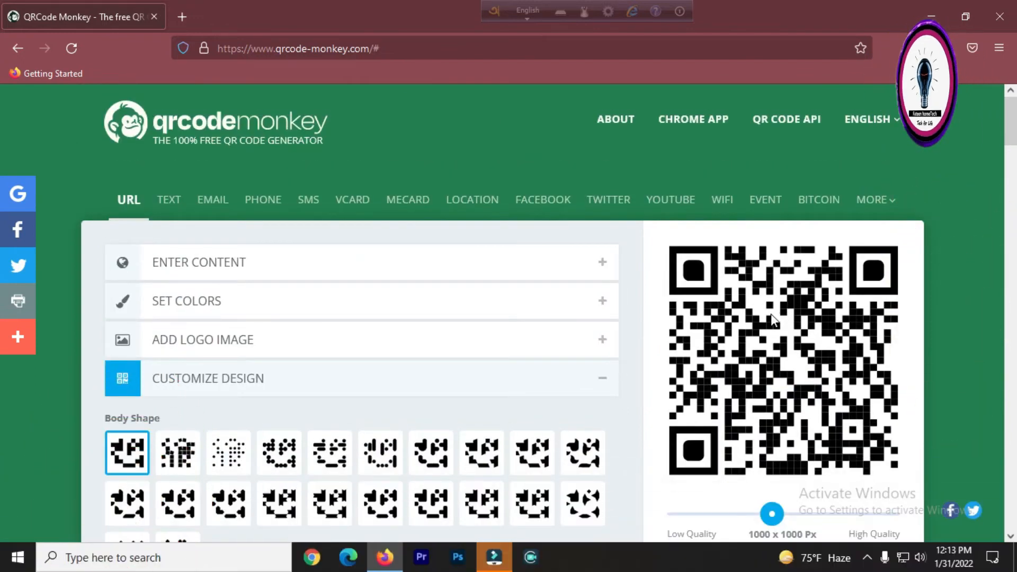
{"action": "scroll", "coordinate": [771, 322], "scroll_direction": "down", "scroll_amount": 3}
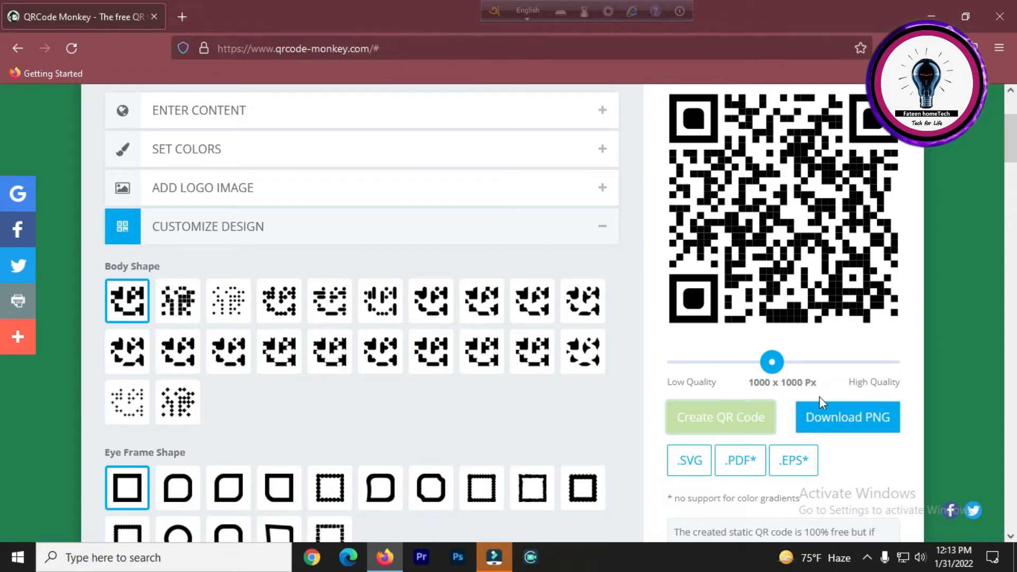
{"action": "left_click", "coordinate": [836, 426]}
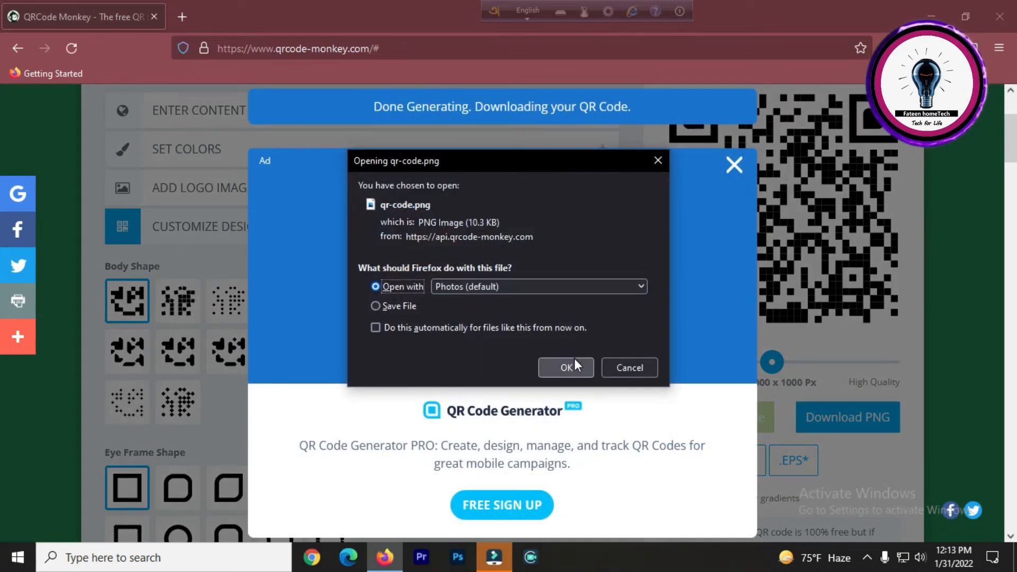
{"action": "left_click", "coordinate": [551, 366]}
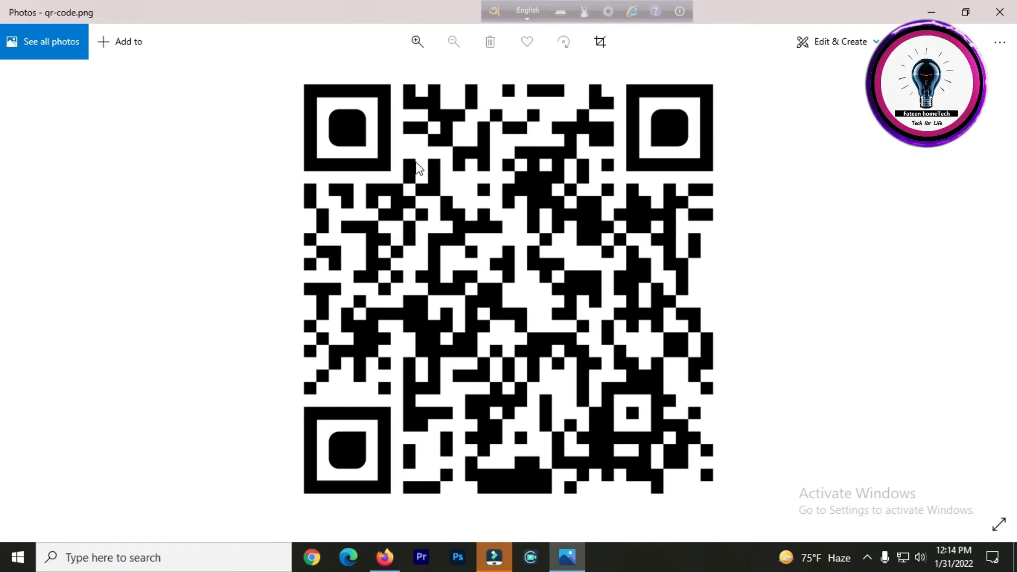
Close the Photos viewer and minimize the browser window.
{"action": "left_click", "coordinate": [1004, 12]}
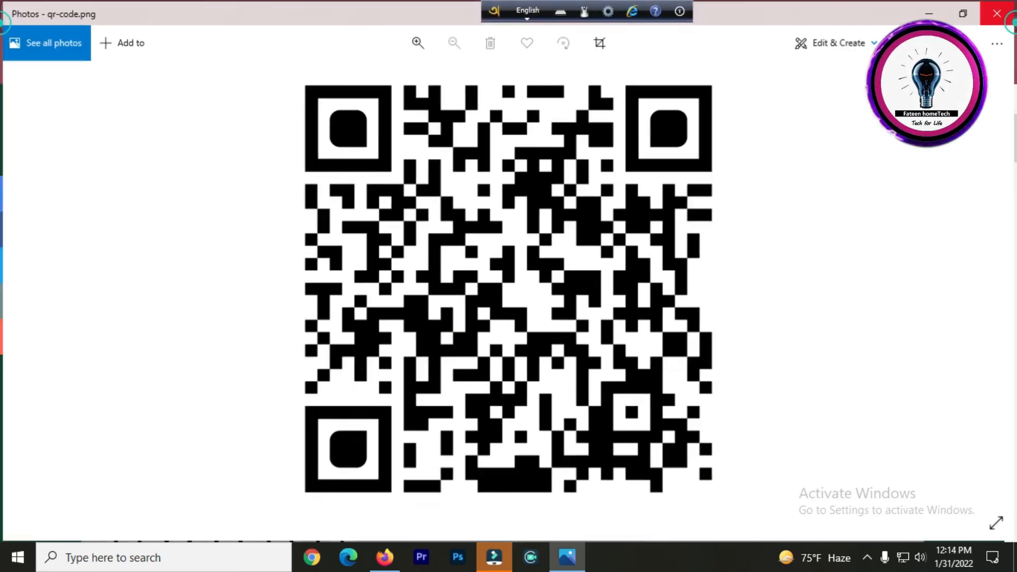
{"action": "scroll", "coordinate": [483, 225], "scroll_direction": "down", "scroll_amount": 2}
{"action": "scroll", "coordinate": [485, 231], "scroll_direction": "up", "scroll_amount": 4}
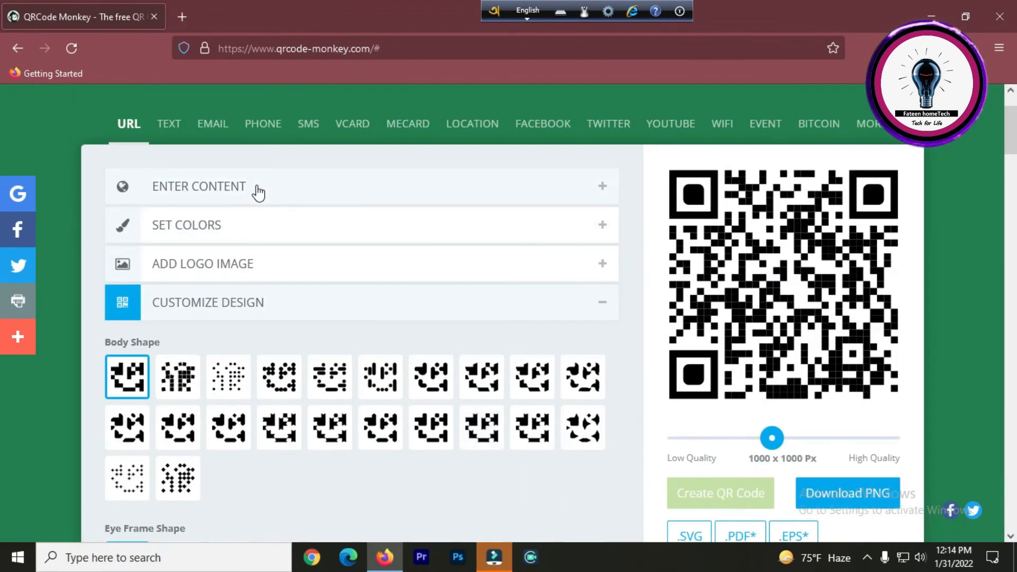
{"action": "left_click", "coordinate": [931, 17]}
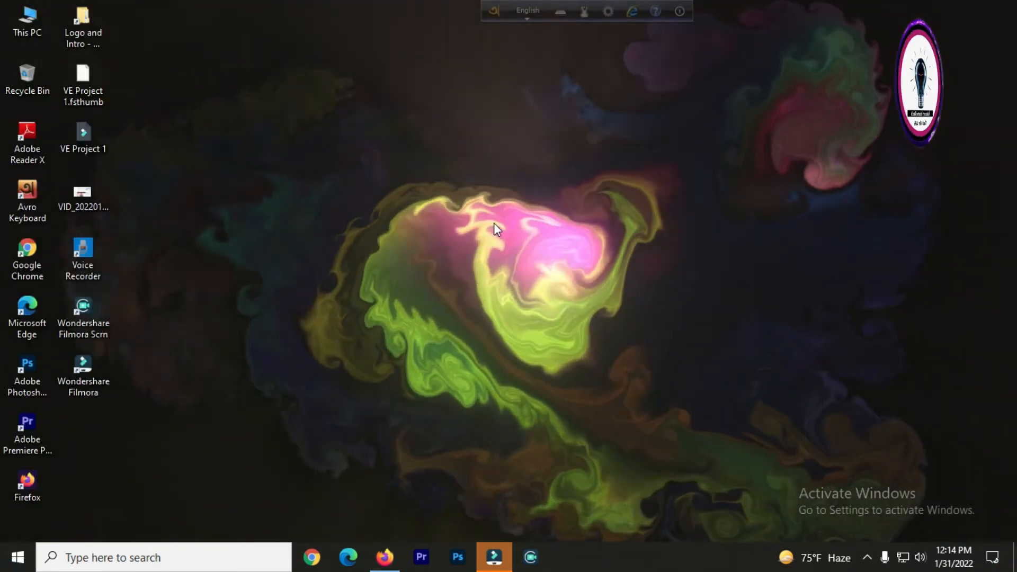